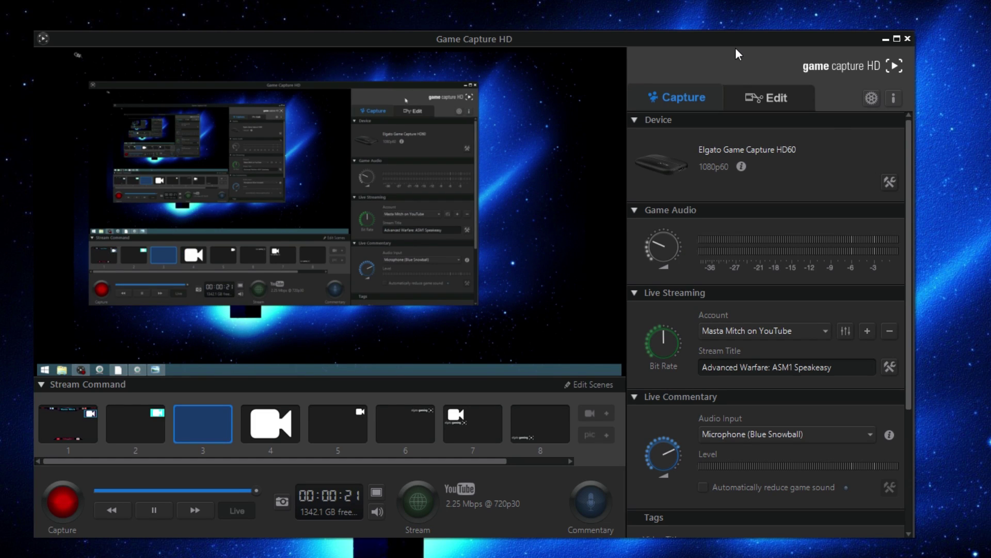
- Shift the Game Capture HD window slightly left and bring up its Preferences
{"action": "left_click_drag", "start_coordinate": [739, 39], "coordinate": [723, 37]}
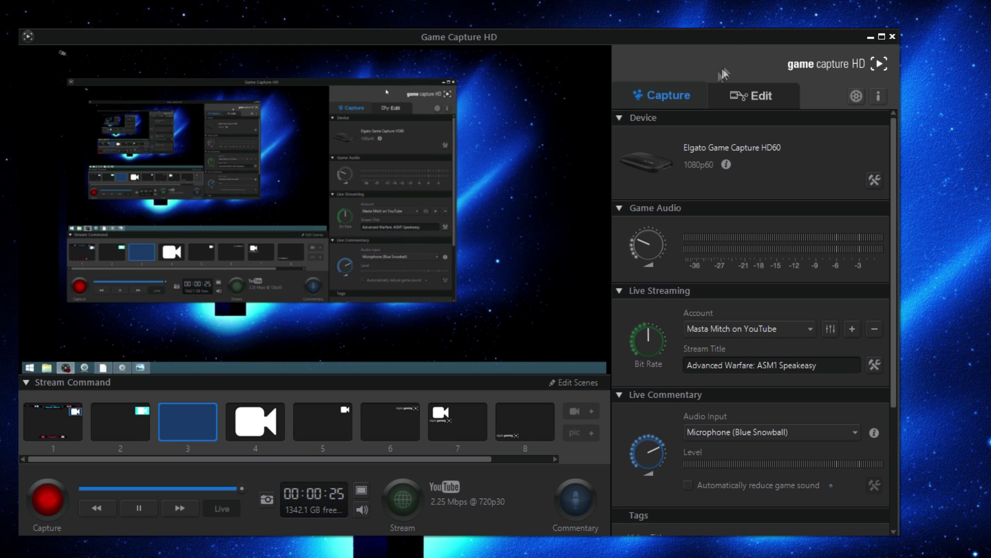
{"action": "left_click", "coordinate": [856, 96]}
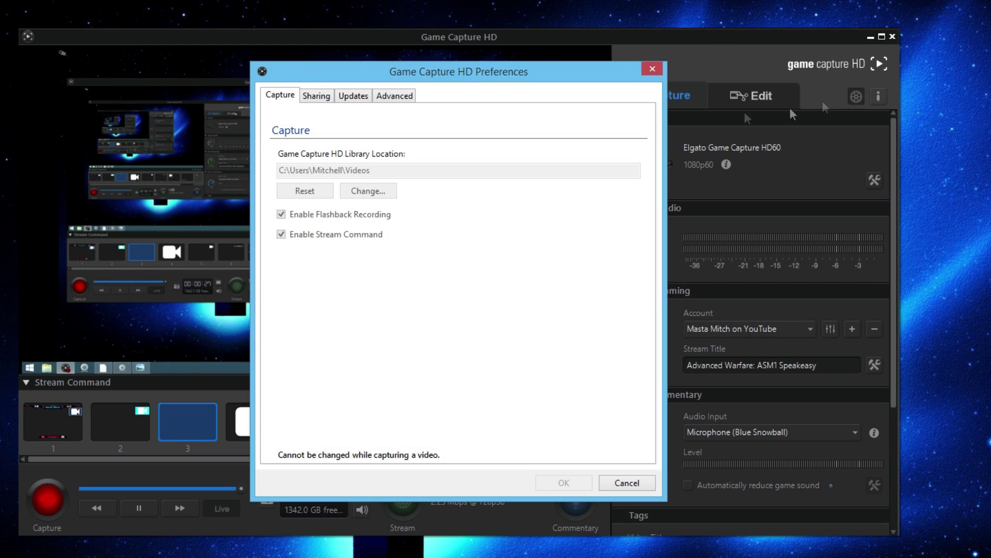
- Move Preferences aside, close it with Escape, and disable the live preview
{"action": "left_click_drag", "start_coordinate": [433, 76], "coordinate": [258, 43]}
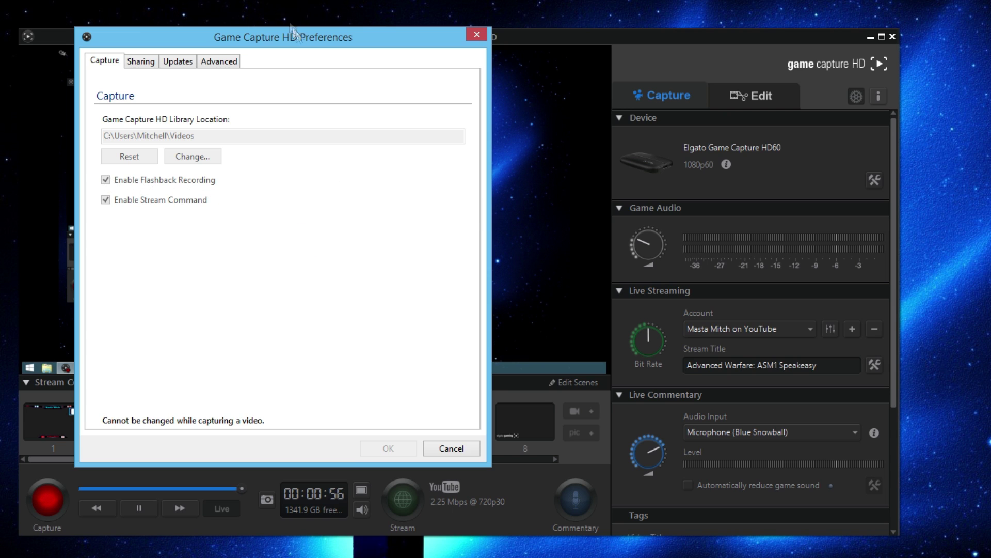
{"action": "left_click_drag", "start_coordinate": [299, 37], "coordinate": [286, 0]}
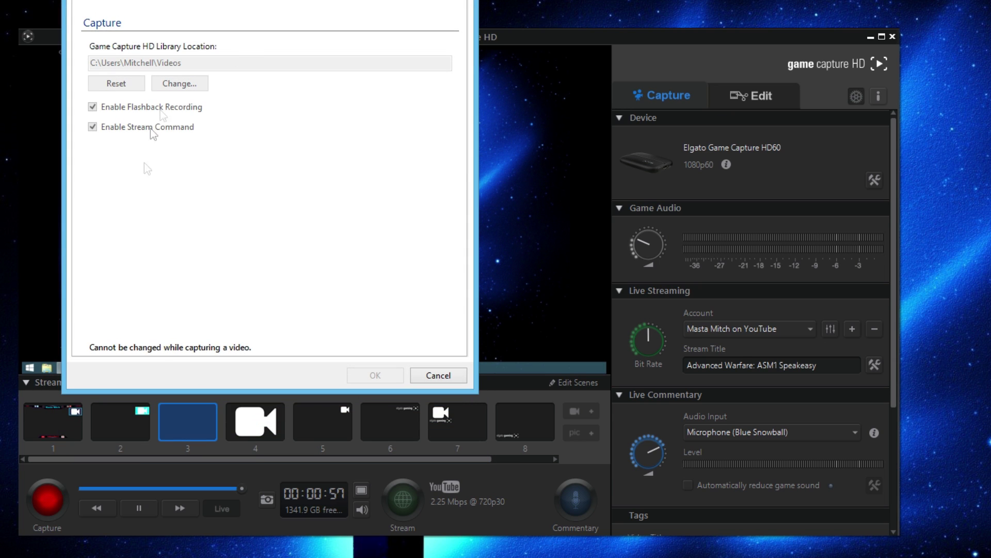
{"action": "left_click", "coordinate": [364, 489]}
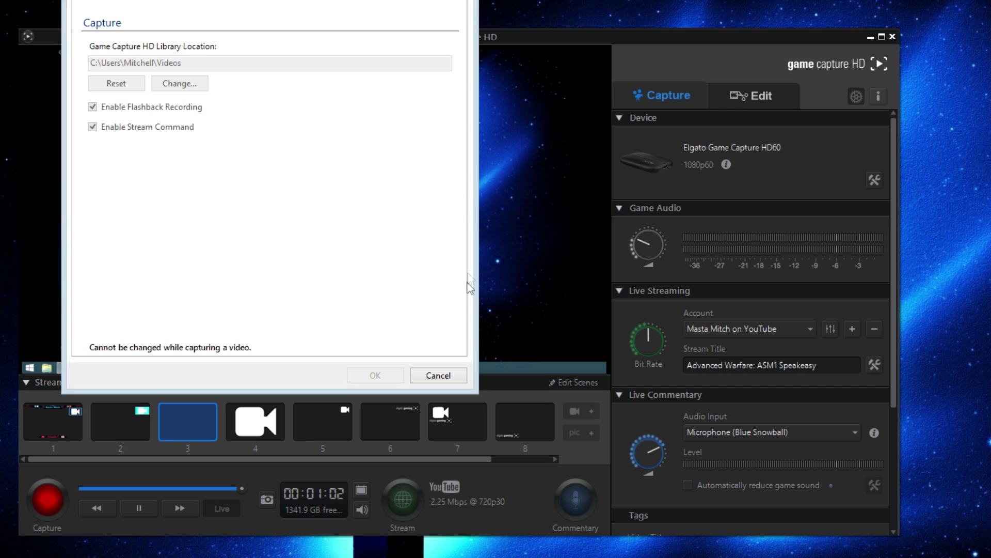
{"action": "key", "text": "Escape"}
{"action": "left_click", "coordinate": [362, 489]}
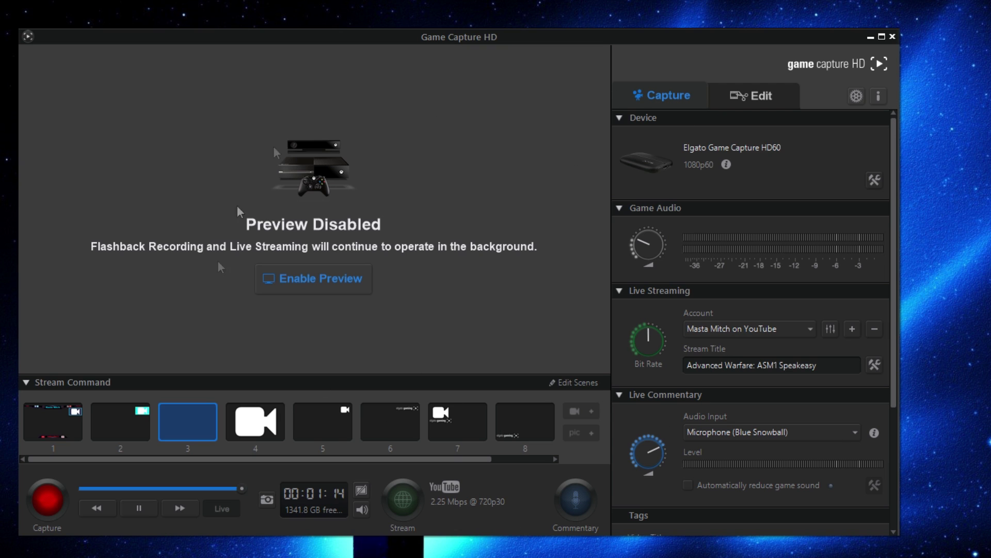
- Reopen Game Capture HD Preferences on the Capture settings
{"action": "left_click", "coordinate": [857, 96]}
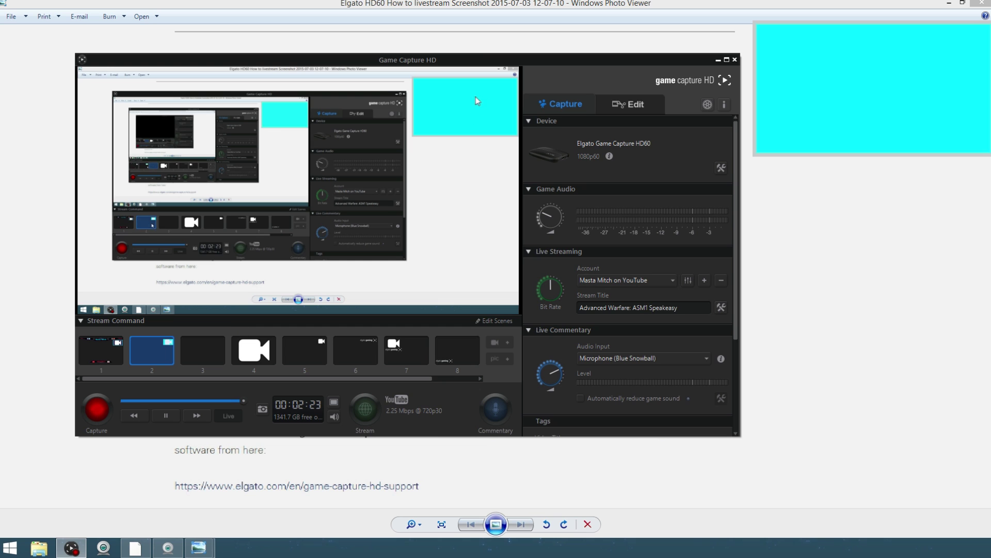
- Bring the livestream screenshot in Photo Viewer forward and un-maximize its window
{"action": "left_click", "coordinate": [959, 3]}
- Minimize Photo Viewer and preview Stream Command scenes 1, 6 and 5
{"action": "left_click", "coordinate": [961, 3]}
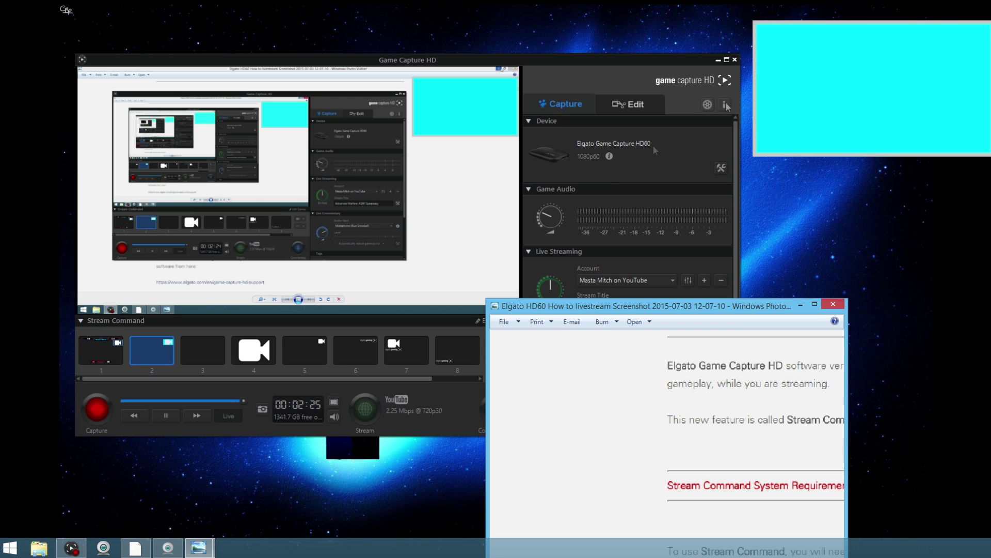
{"action": "left_click", "coordinate": [825, 303]}
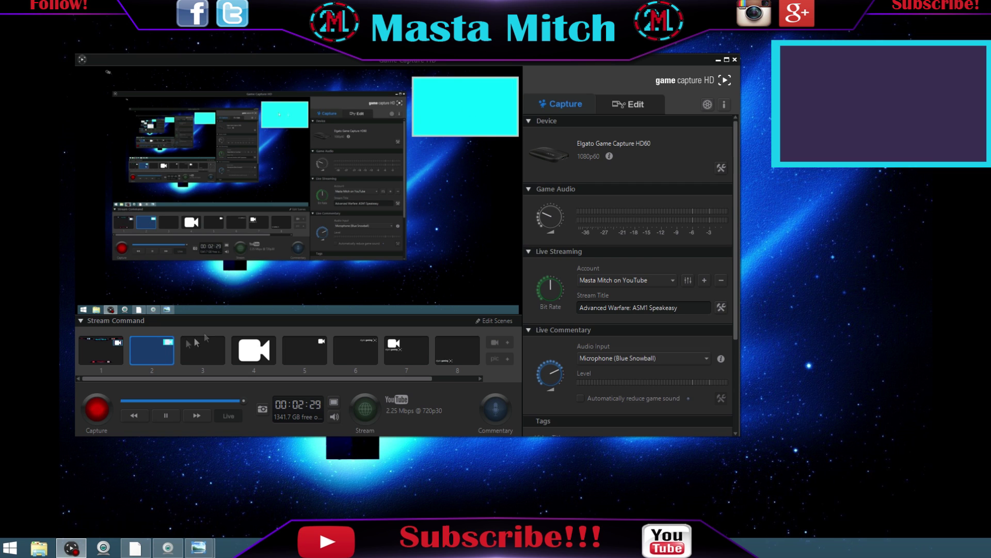
{"action": "left_click", "coordinate": [112, 360]}
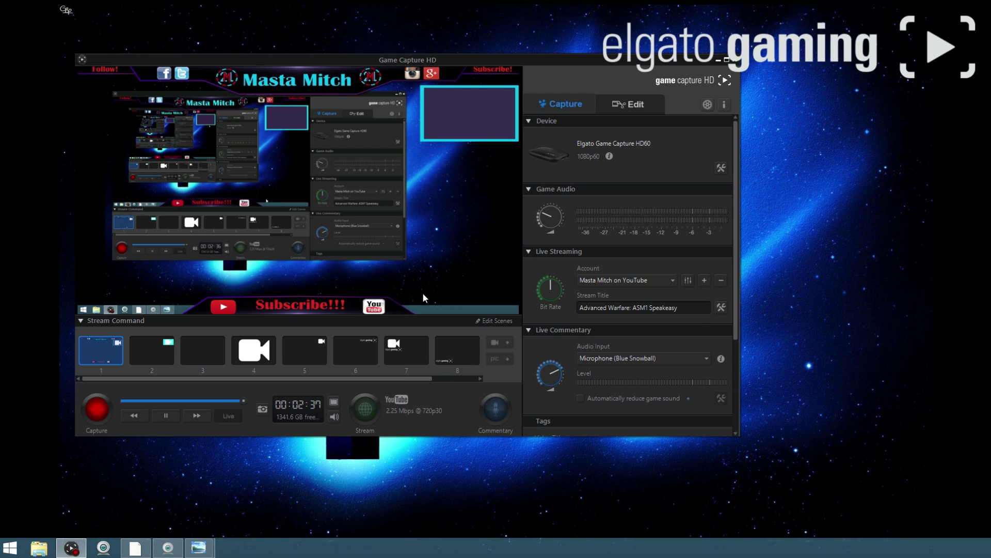
{"action": "left_click", "coordinate": [358, 356]}
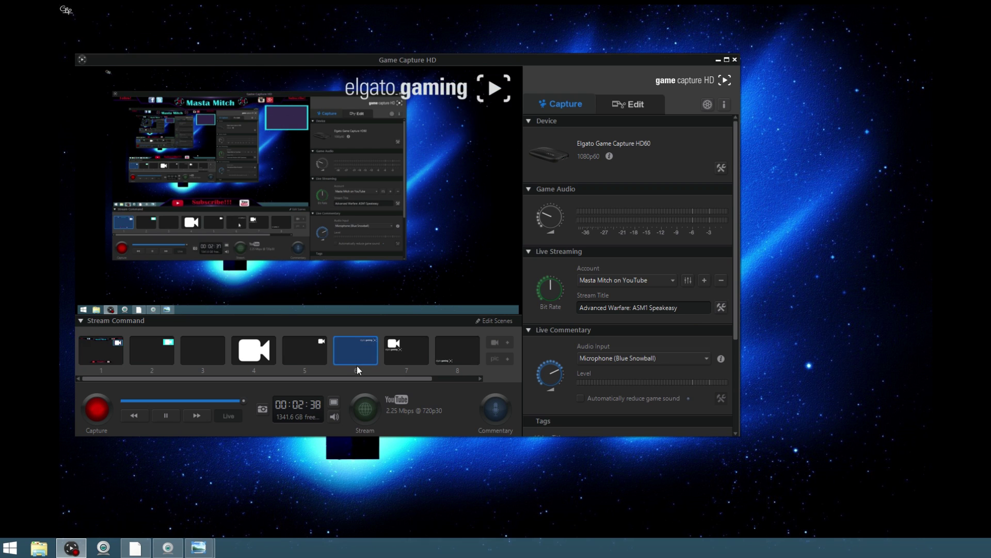
{"action": "left_click", "coordinate": [315, 360]}
- Preview scenes 4, 8, 3, 2 and 1, finishing on scene 3
{"action": "left_click", "coordinate": [255, 363]}
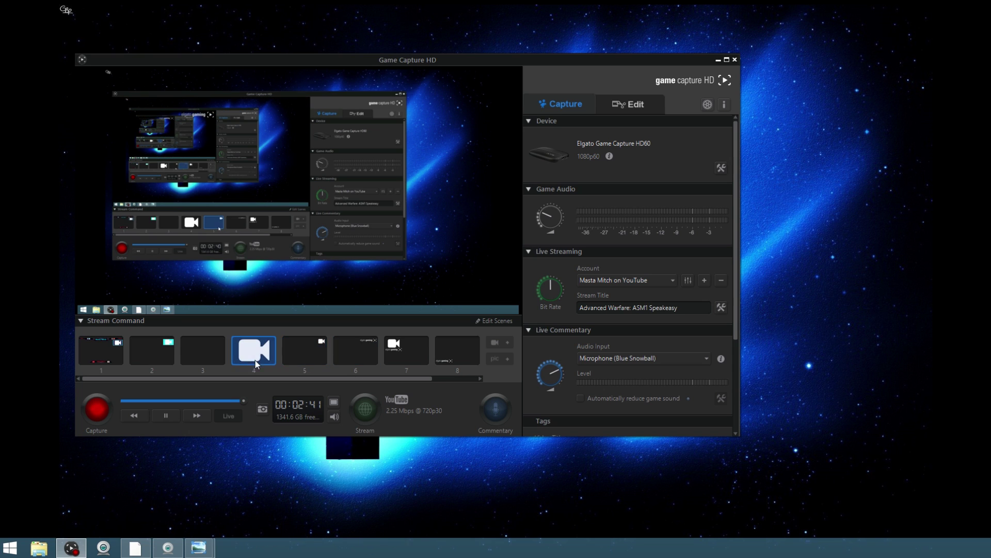
{"action": "left_click", "coordinate": [458, 351]}
{"action": "left_click", "coordinate": [208, 353]}
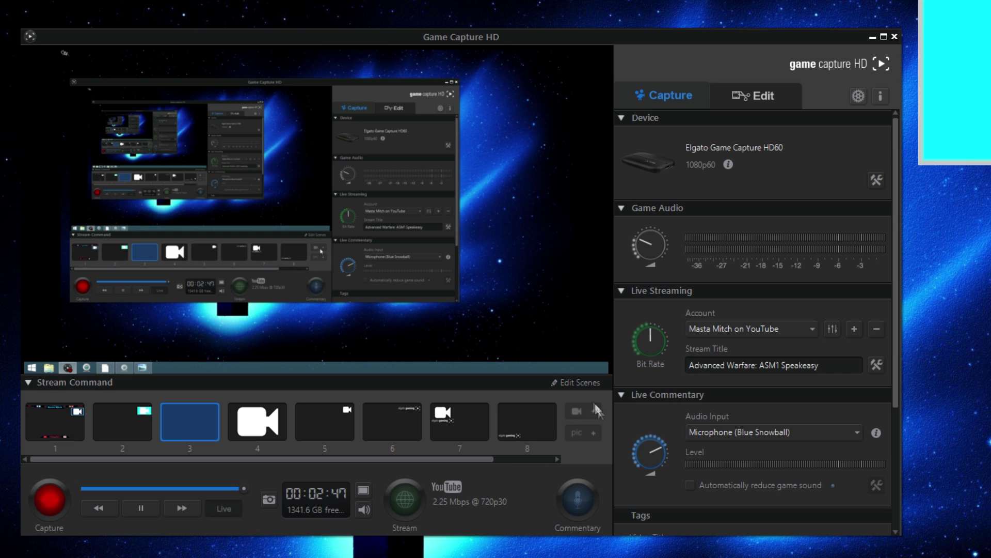
{"action": "left_click", "coordinate": [138, 429]}
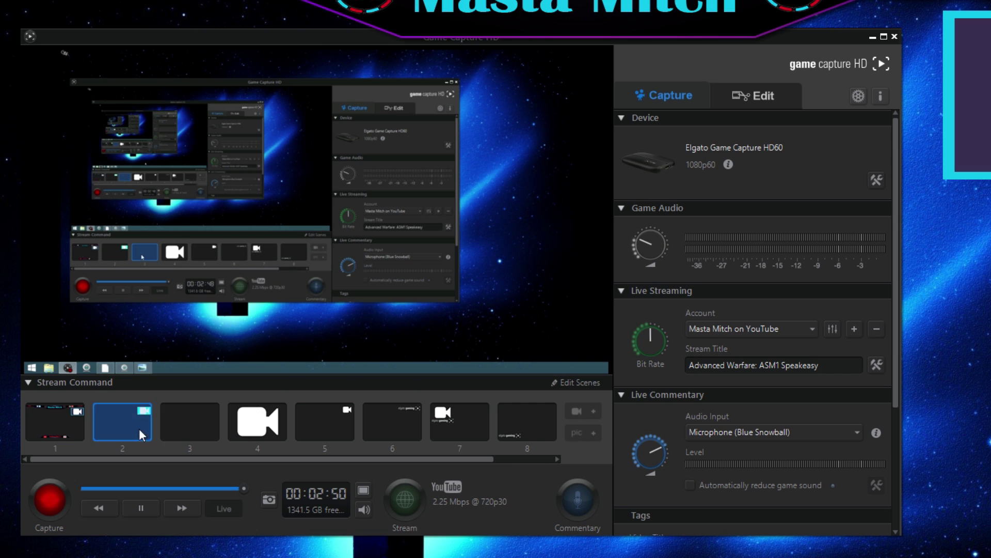
{"action": "left_click", "coordinate": [36, 421]}
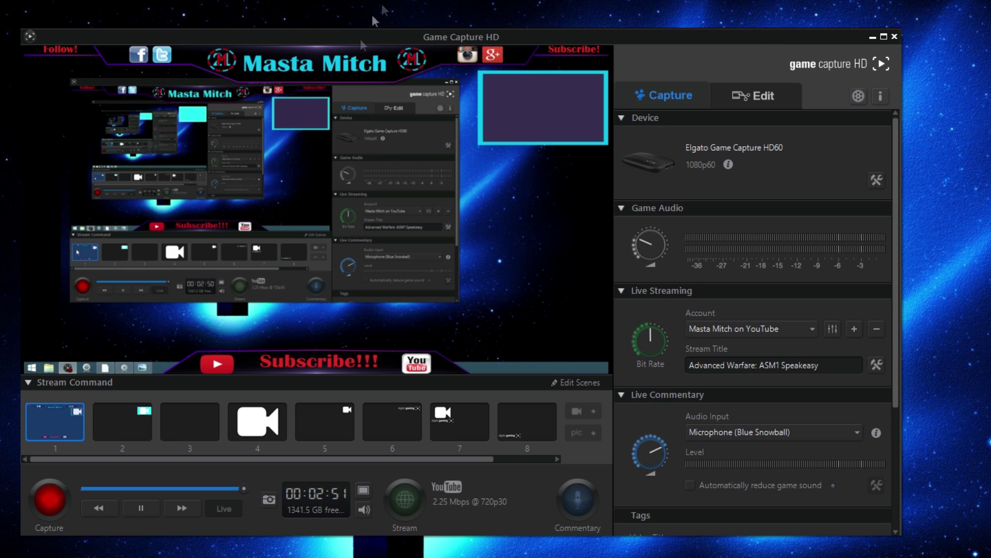
{"action": "left_click", "coordinate": [196, 417]}
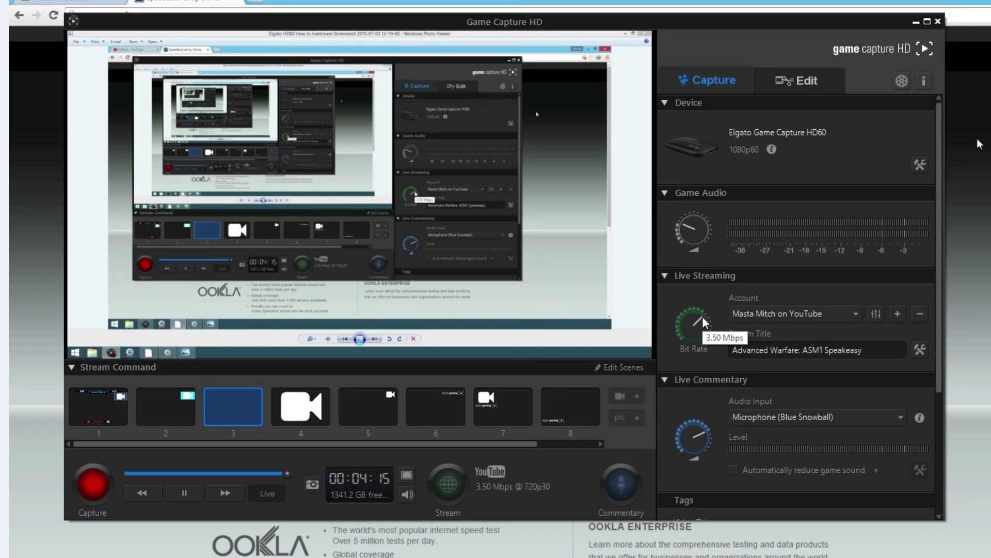
- Turn the Live Streaming Bit Rate knob until the stream reads 2.25 Mbps @ 720p30
{"action": "scroll", "coordinate": [703, 317], "scroll_direction": "down", "scroll_amount": 1}
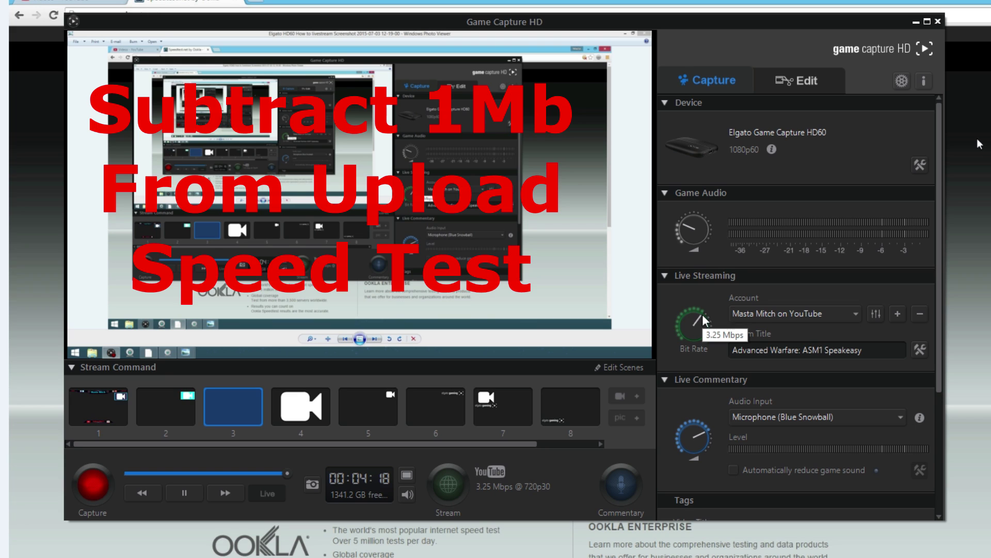
{"action": "left_click_drag", "start_coordinate": [703, 317], "coordinate": [697, 303]}
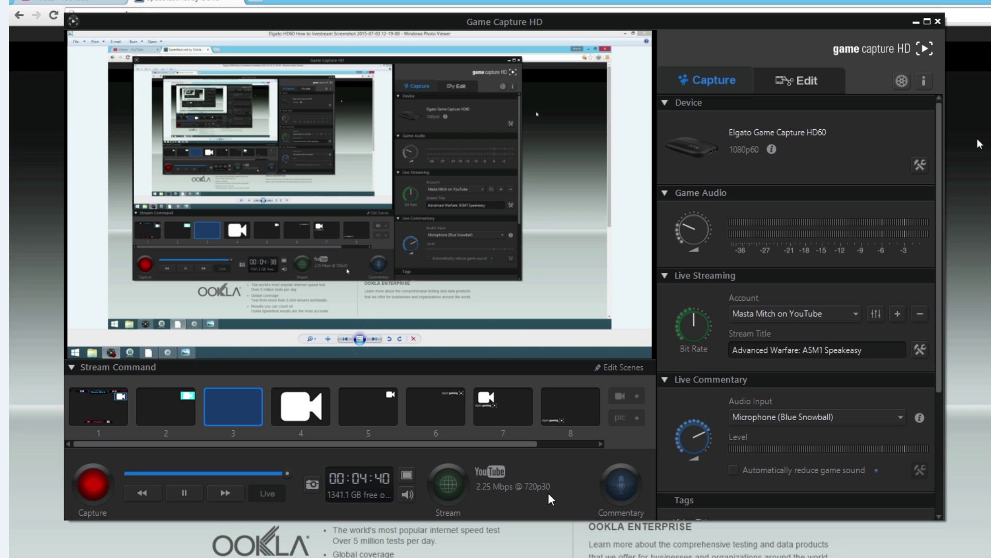
{"action": "left_click_drag", "start_coordinate": [705, 321], "coordinate": [679, 335]}
{"action": "scroll", "coordinate": [677, 325], "scroll_direction": "up", "scroll_amount": 1}
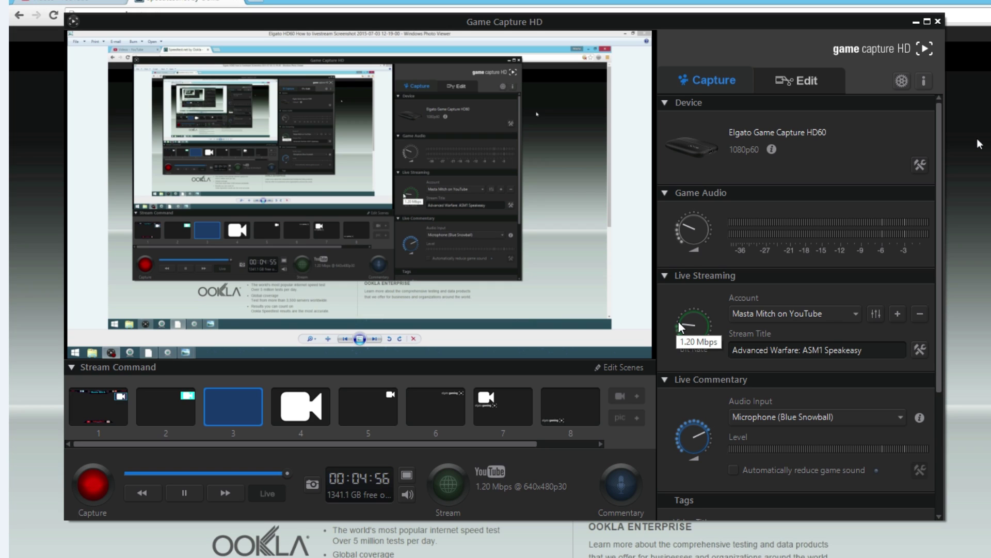
{"action": "scroll", "coordinate": [680, 325], "scroll_direction": "up", "scroll_amount": 4}
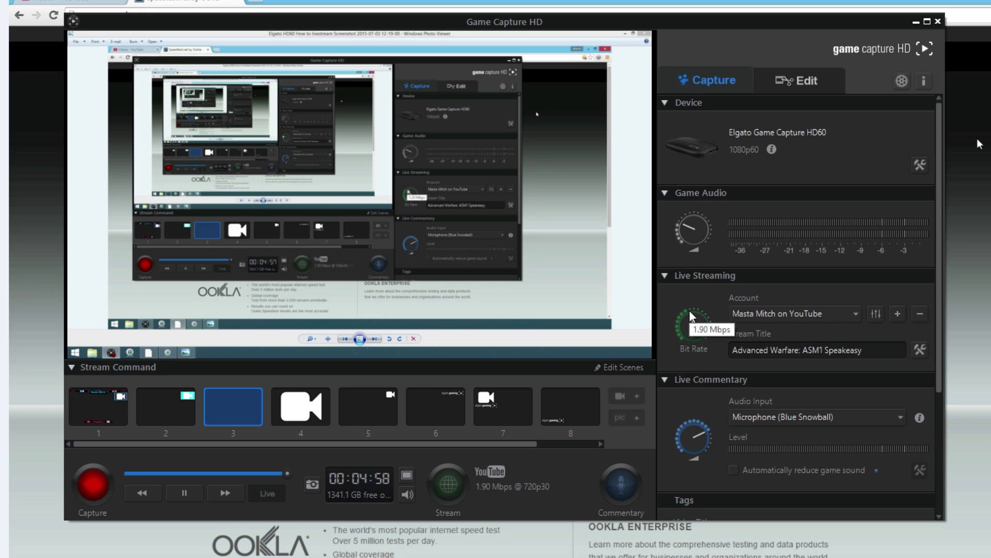
{"action": "scroll", "coordinate": [682, 309], "scroll_direction": "down", "scroll_amount": 3}
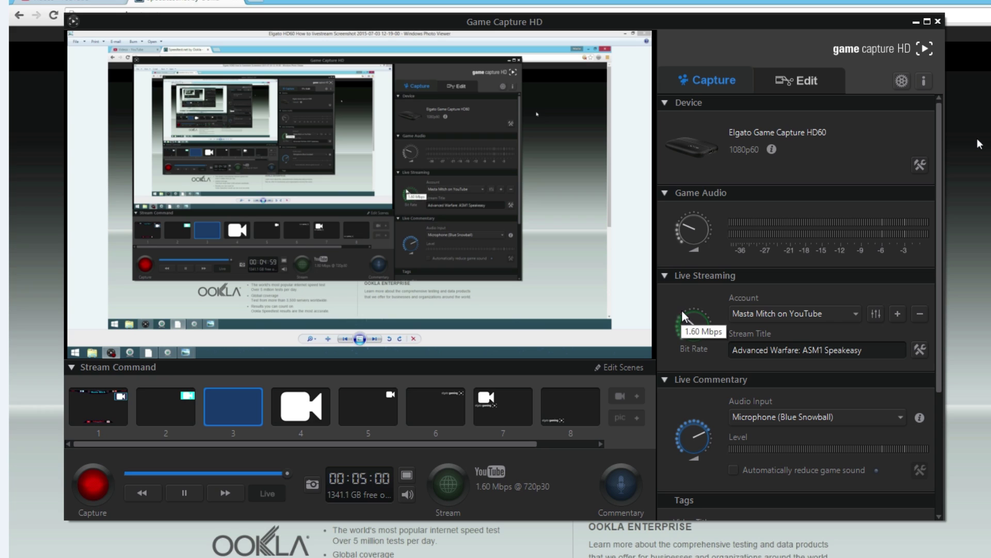
{"action": "scroll", "coordinate": [684, 308], "scroll_direction": "up", "scroll_amount": 5}
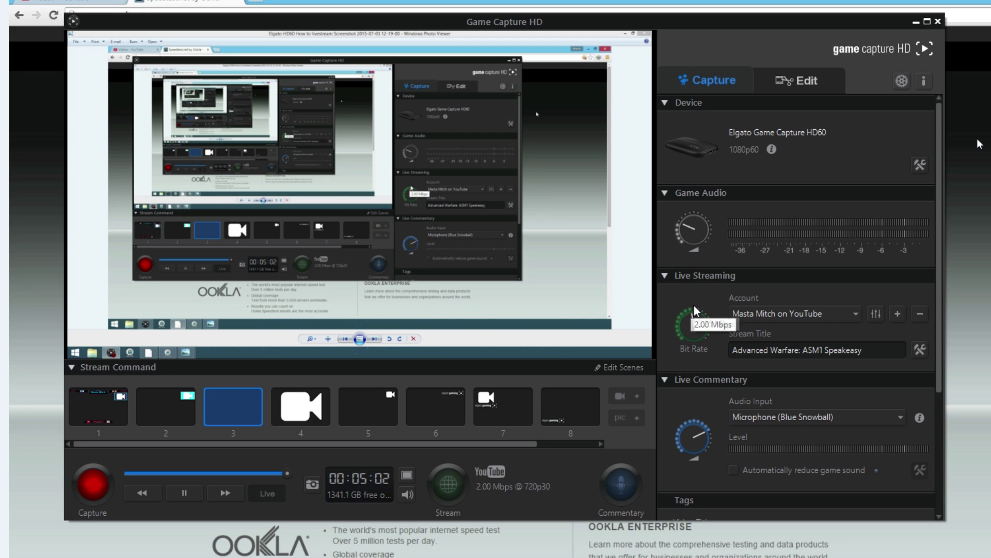
{"action": "scroll", "coordinate": [698, 309], "scroll_direction": "up", "scroll_amount": 3}
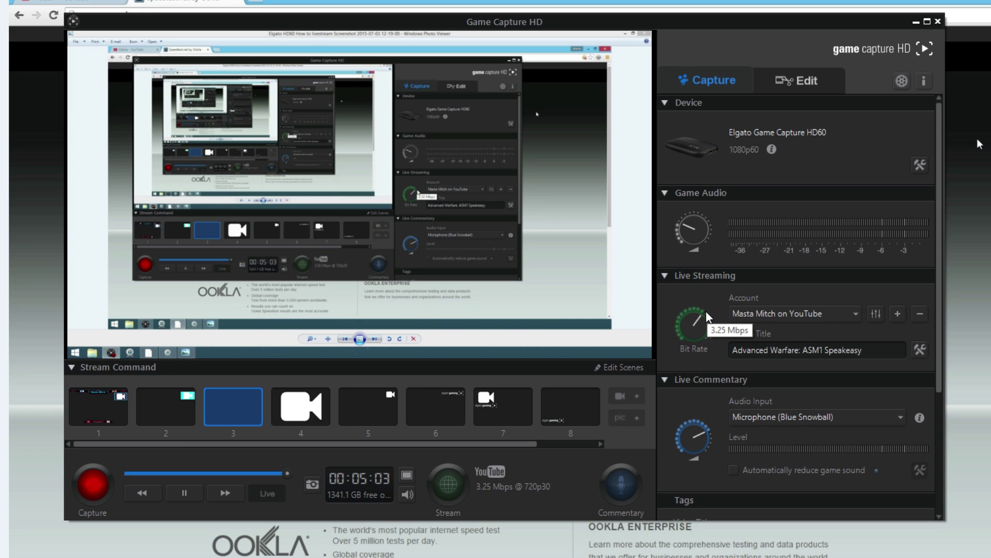
{"action": "scroll", "coordinate": [698, 306], "scroll_direction": "down", "scroll_amount": 1}
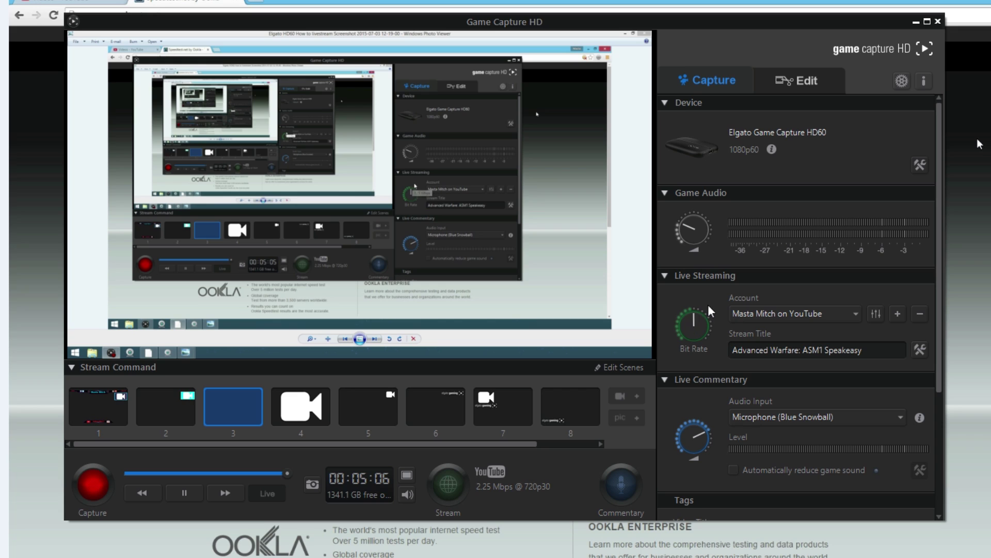
{"action": "mouse_move", "coordinate": [709, 306]}
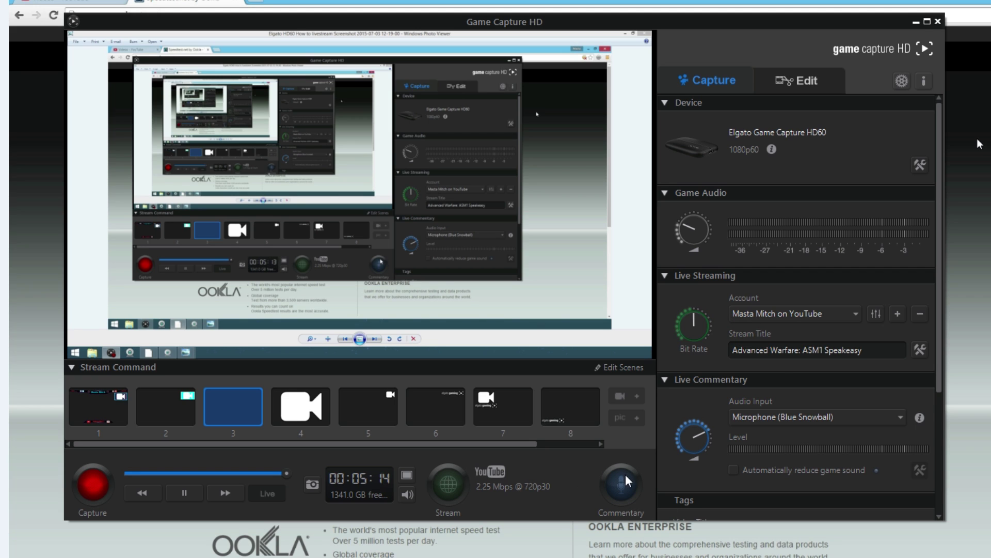
- Open the Device settings showing 1920x1080 59.94 fps capture at 40.0 Mbps
{"action": "scroll", "coordinate": [936, 324], "scroll_direction": "down", "scroll_amount": 1}
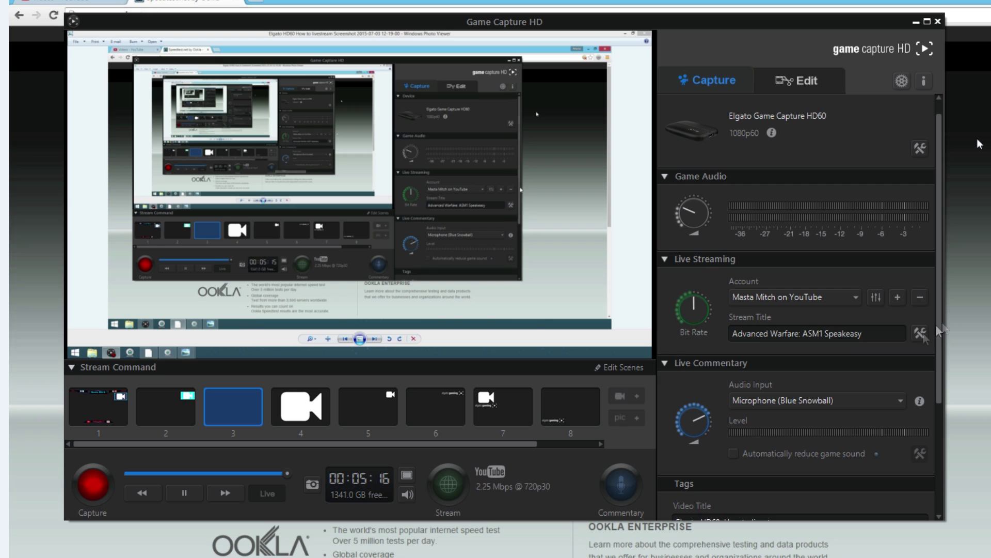
{"action": "mouse_move", "coordinate": [711, 412]}
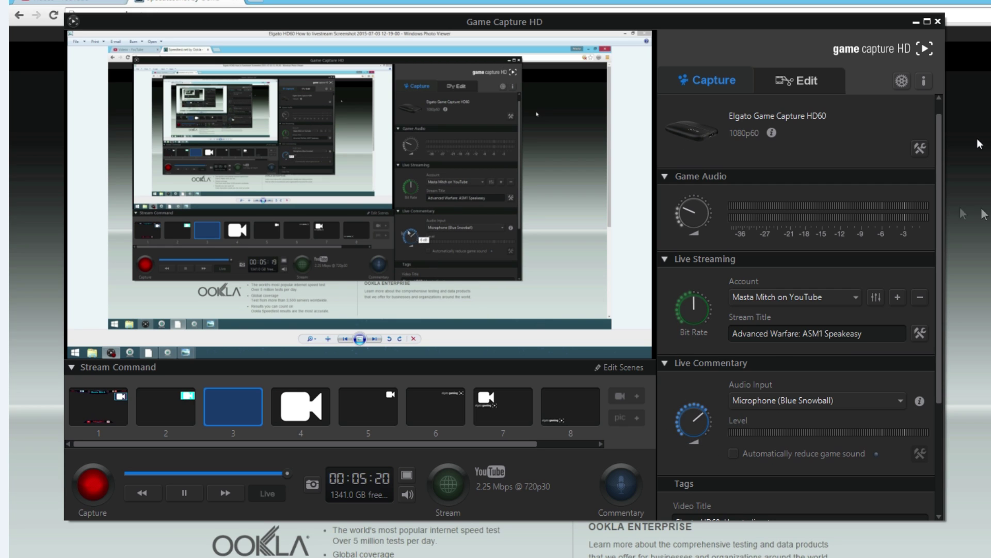
{"action": "scroll", "coordinate": [943, 214], "scroll_direction": "up", "scroll_amount": 1}
{"action": "mouse_move", "coordinate": [685, 217]}
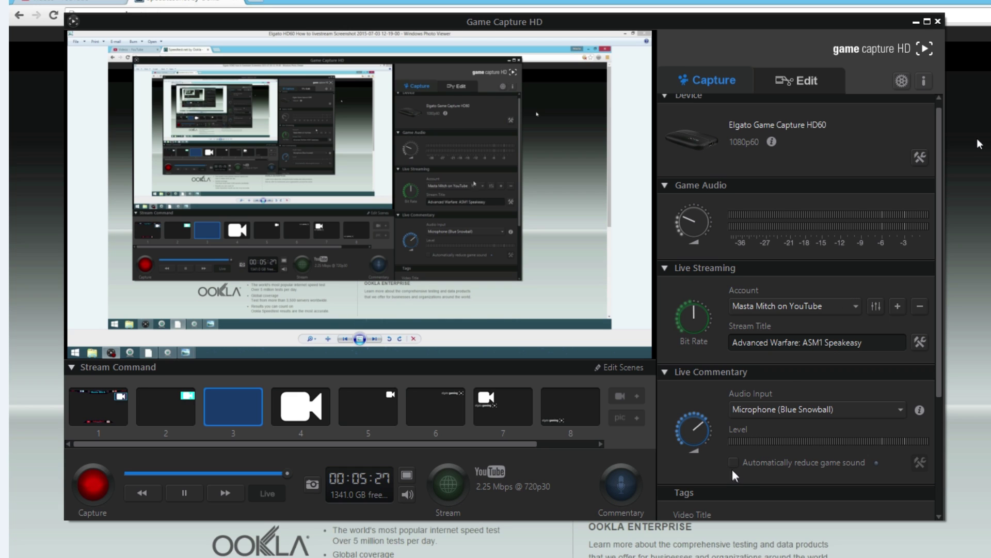
{"action": "mouse_move", "coordinate": [735, 463]}
{"action": "left_click", "coordinate": [922, 156]}
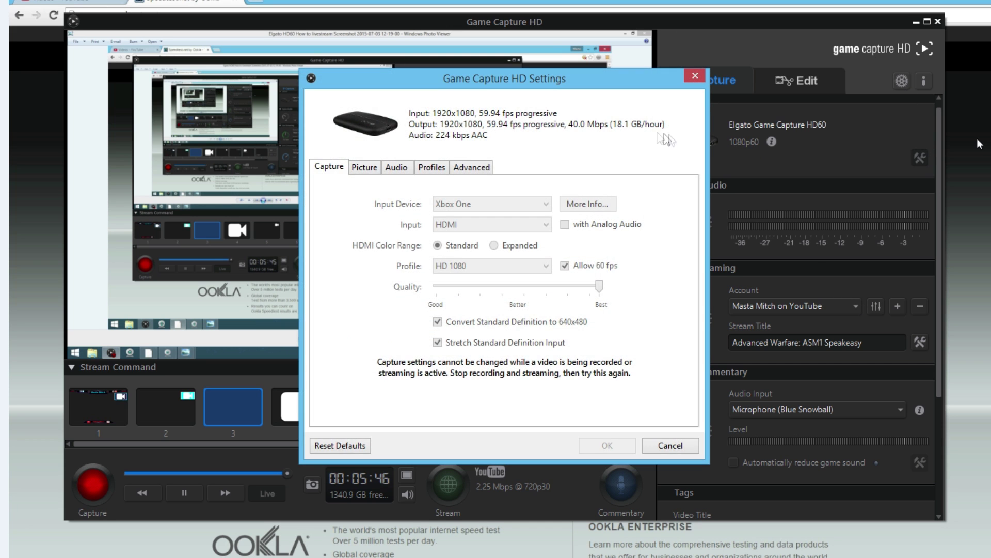
- Drag the Game Capture HD Settings dialog away from the scenes
{"action": "left_click_drag", "start_coordinate": [515, 87], "coordinate": [340, 31]}
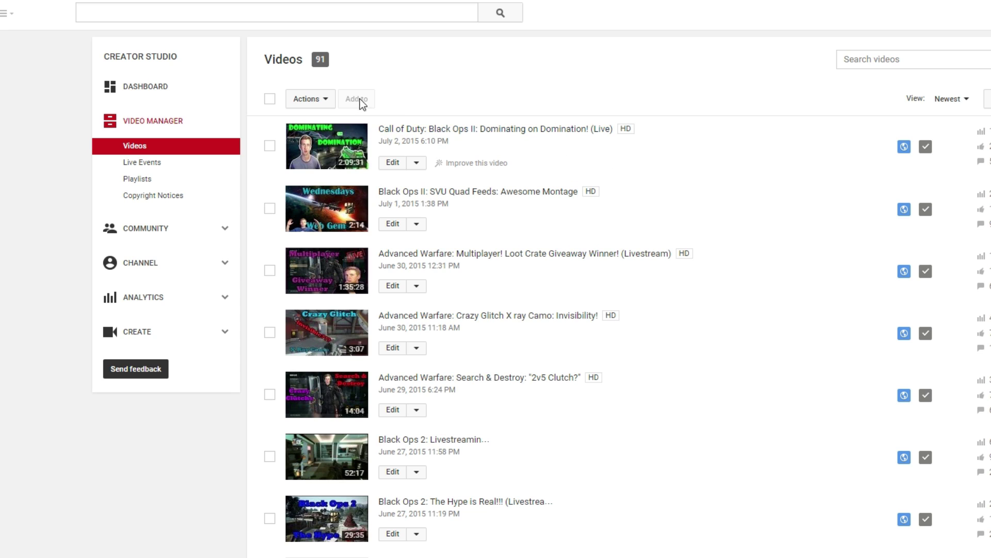
- Schedule the Custom live event 'ASM1 - Speakeasy: 50 BomB1' from Live Events with prefilled details
{"action": "left_click", "coordinate": [138, 163]}
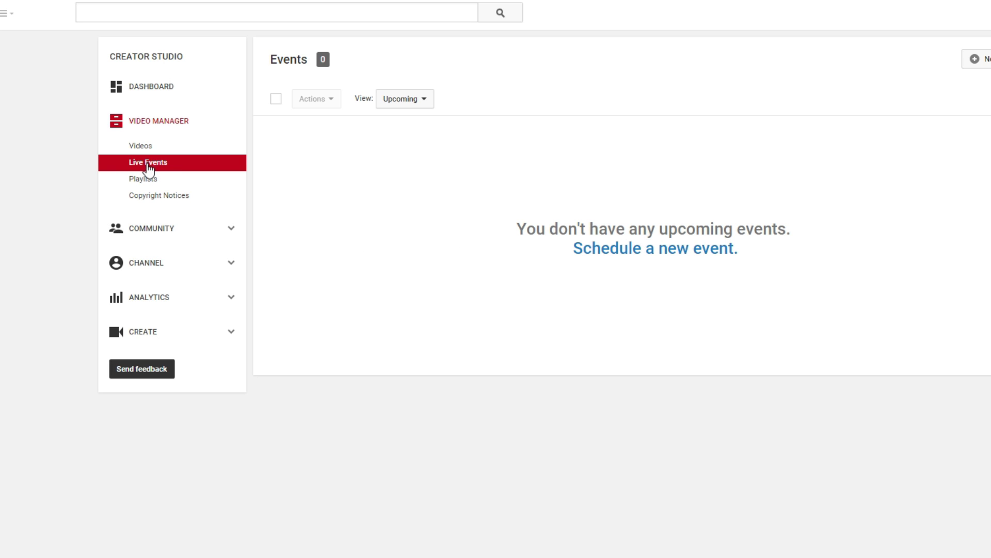
{"action": "left_click", "coordinate": [661, 253]}
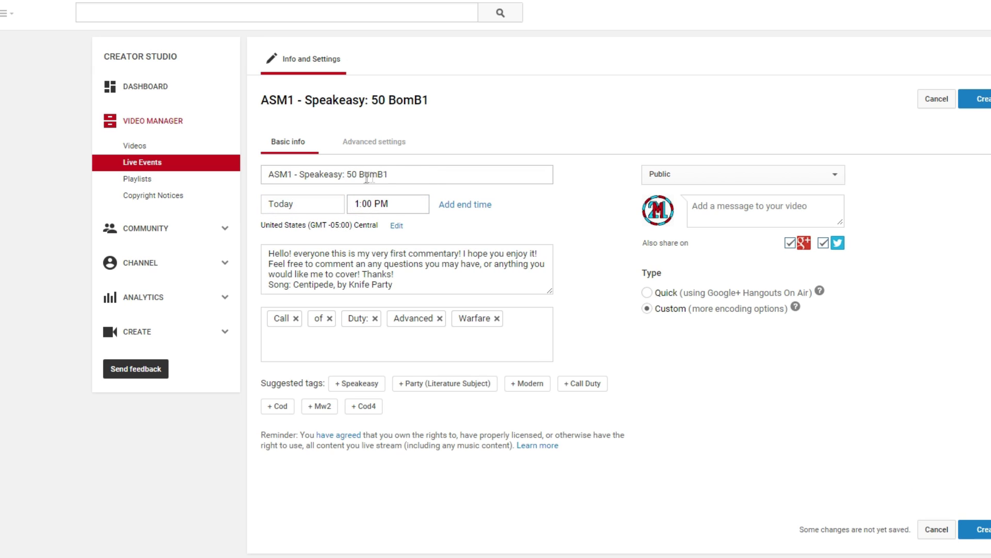
{"action": "scroll", "coordinate": [450, 176], "scroll_direction": "down", "scroll_amount": 1}
{"action": "scroll", "coordinate": [753, 328], "scroll_direction": "up", "scroll_amount": 1}
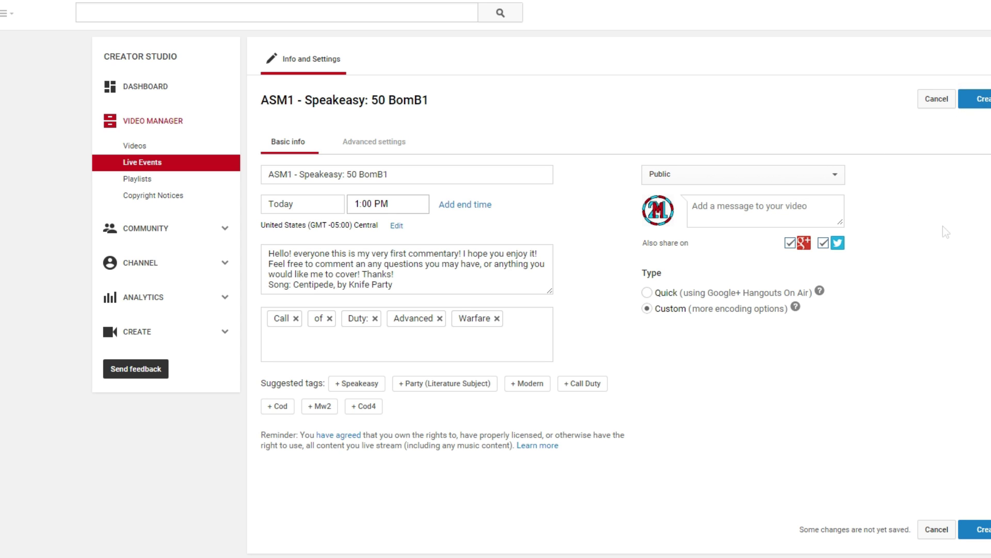
{"action": "left_click", "coordinate": [979, 99]}
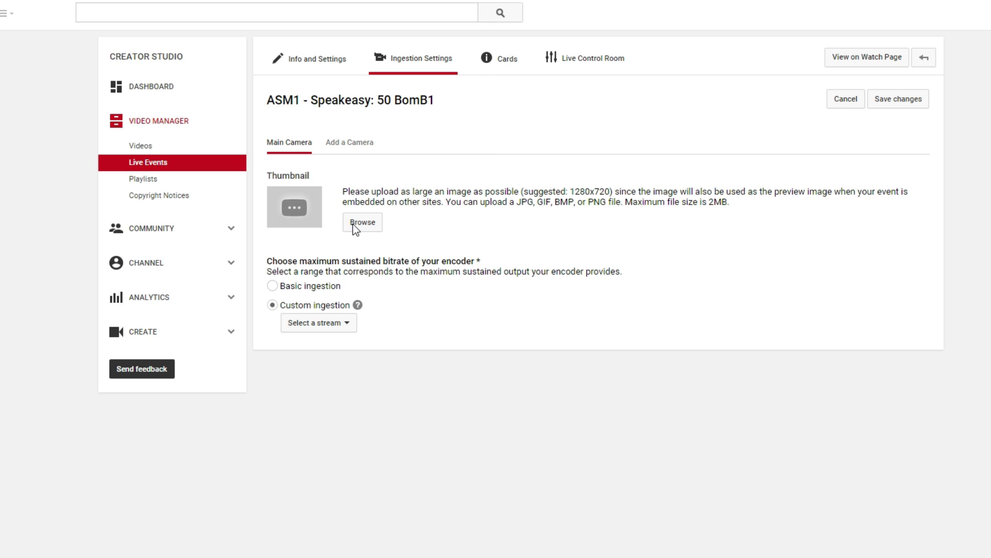
- Create a new stream in Ingestion Settings named 'AW: ASM1 Speakeasy'
{"action": "left_click", "coordinate": [352, 224]}
{"action": "left_click", "coordinate": [335, 324]}
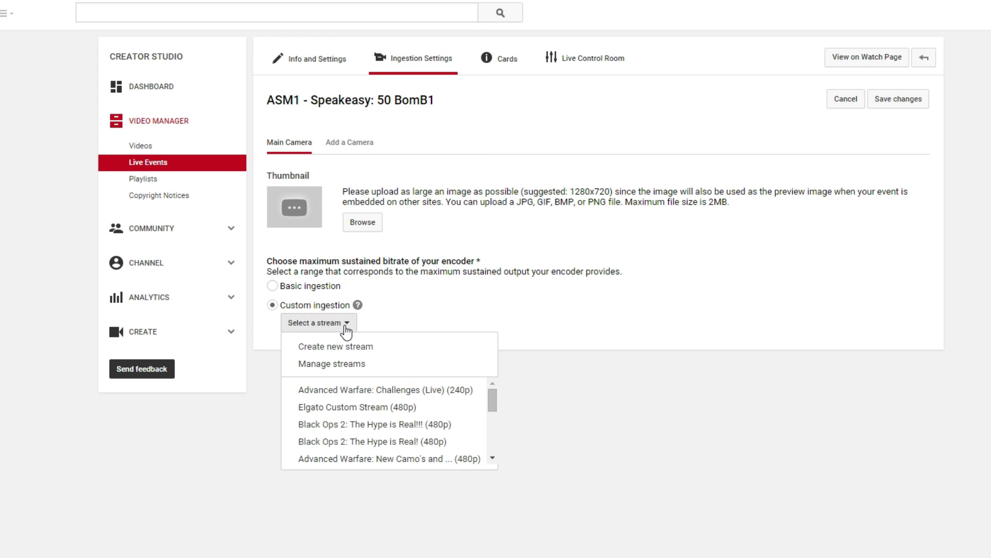
{"action": "left_click", "coordinate": [383, 351]}
{"action": "left_click", "coordinate": [499, 254]}
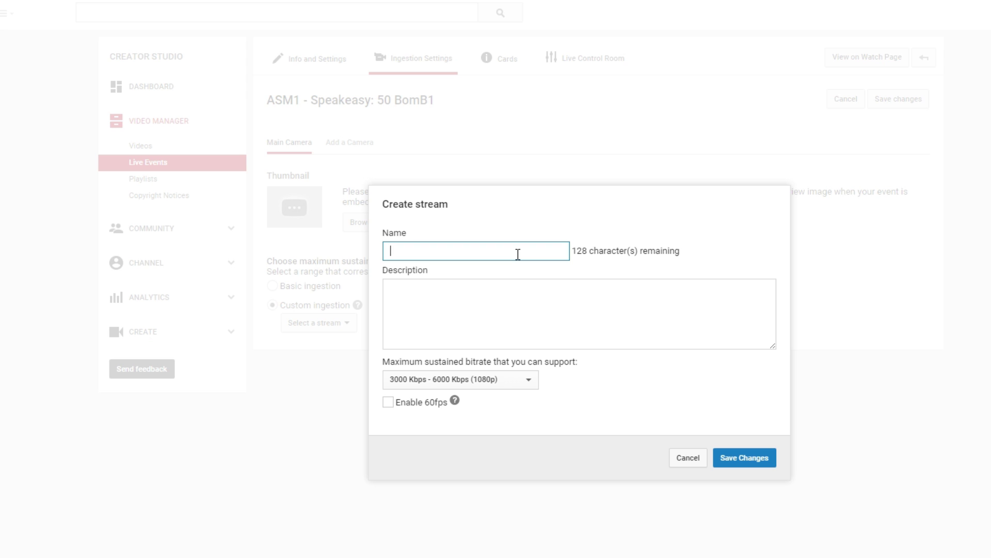
{"action": "type", "text": "AW"}
{"action": "key", "text": "BackSpace"}
{"action": "type", "text": ":"}
{"action": "key", "text": "BackSpace"}
{"action": "key", "text": "BackSpace"}
{"action": "type", "text": "ASM1 SPeak"}
{"action": "key", "text": "BackSpace"}
{"action": "key", "text": "BackSpace"}
{"action": "key", "text": "BackSpace"}
{"action": "key", "text": "BackSpace"}
{"action": "type", "text": "peakeas"}
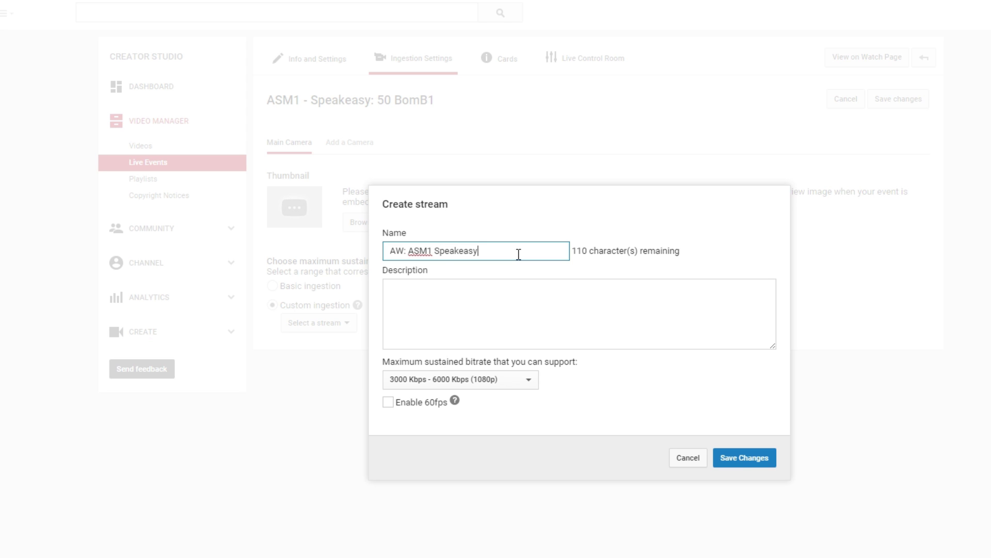
{"action": "type", "text": "y"}
- Give the stream a maximum bitrate of 1500–4000 Kbps (720p)
{"action": "left_click", "coordinate": [546, 334]}
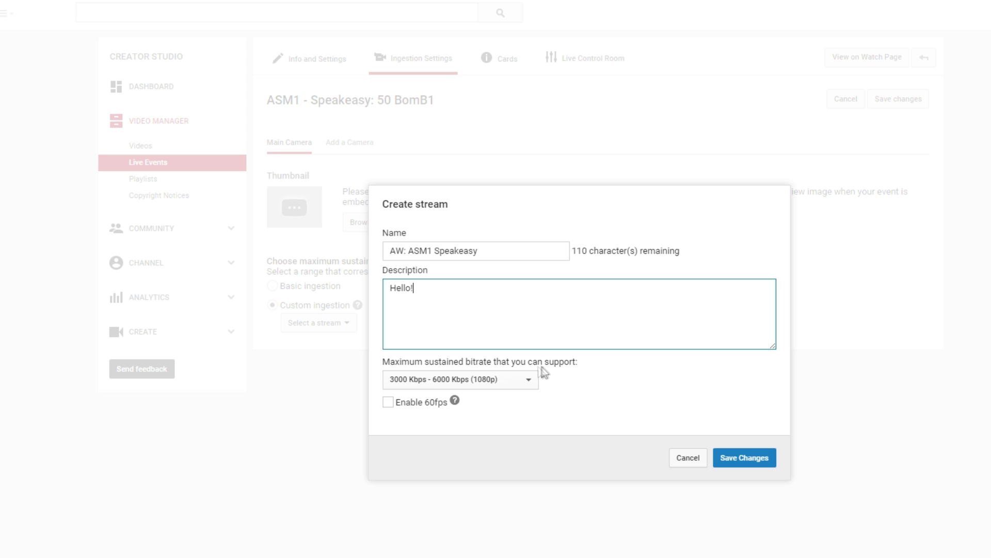
{"action": "left_click", "coordinate": [530, 380]}
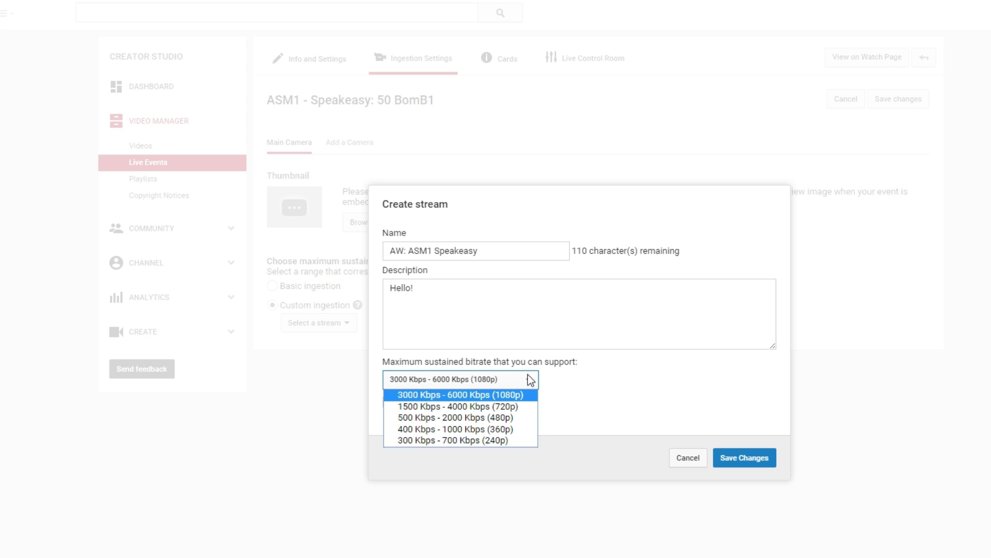
{"action": "left_click", "coordinate": [525, 408]}
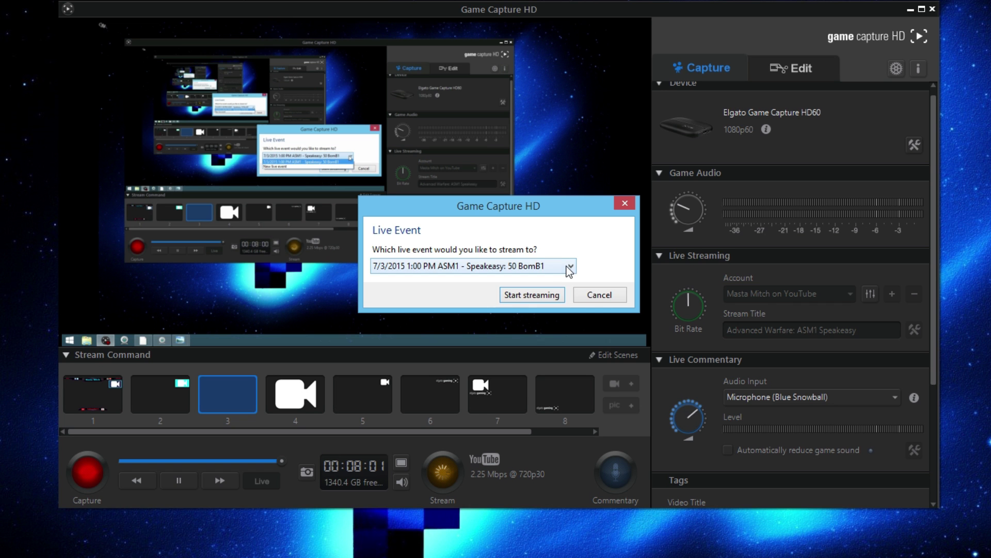
- Confirm ASM1 - Speakeasy: 50 BomB1 is listed as the stream's live event, then close the prompt without going live
{"action": "left_click", "coordinate": [626, 204]}
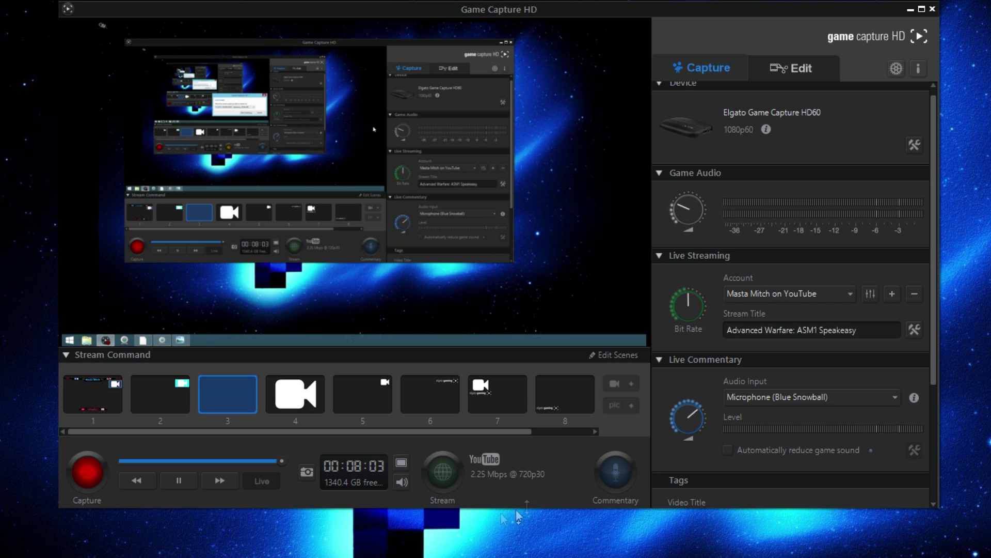
{"action": "left_click", "coordinate": [450, 470]}
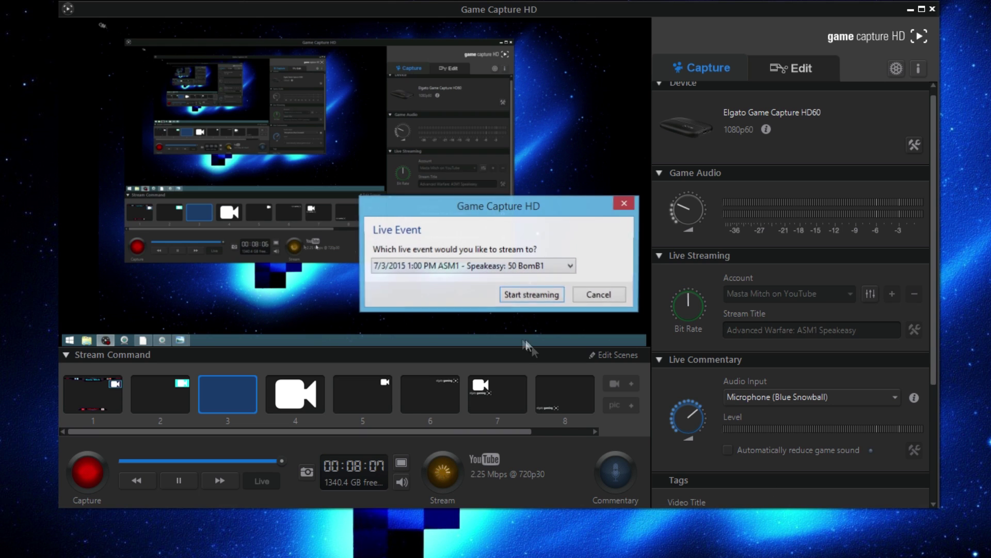
{"action": "left_click", "coordinate": [569, 265]}
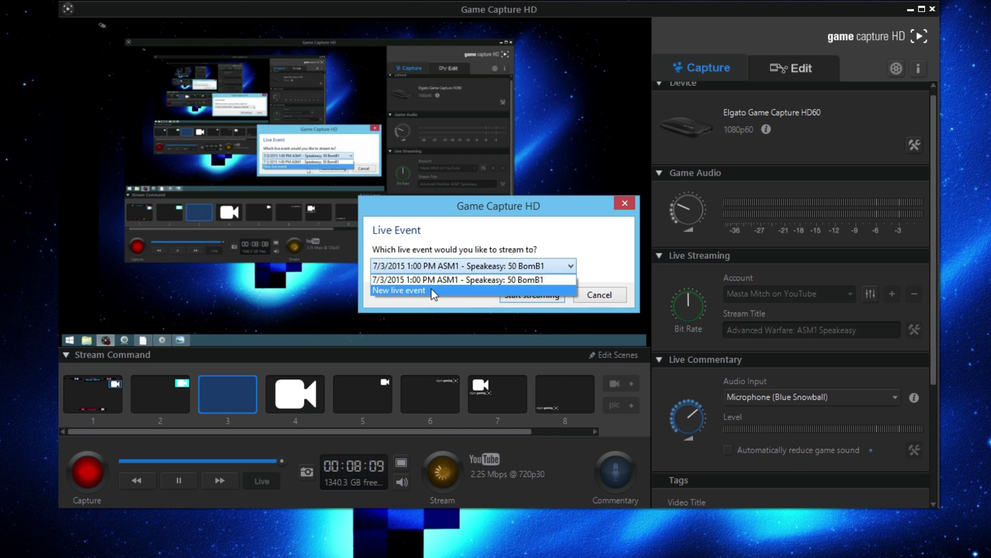
{"action": "left_click", "coordinate": [433, 283]}
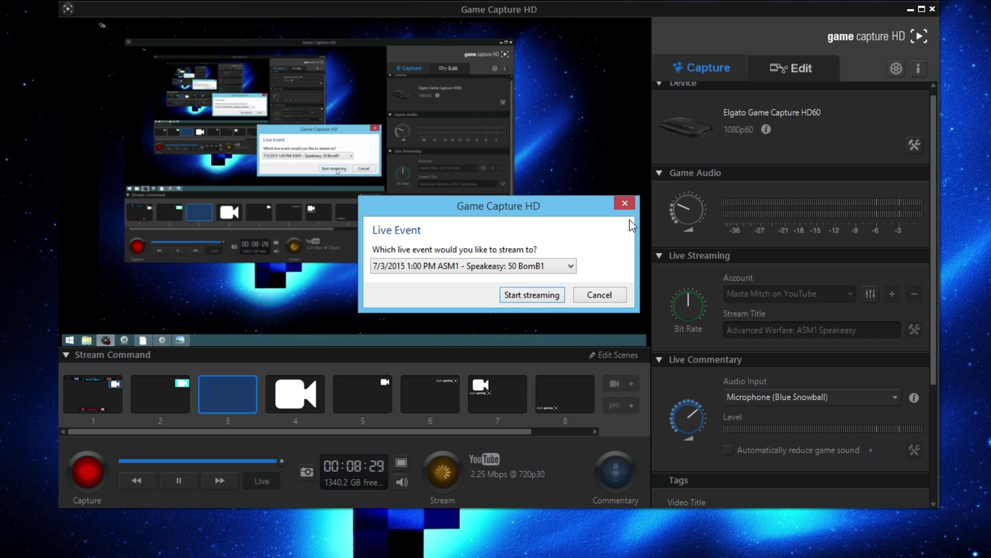
{"action": "left_click", "coordinate": [626, 198]}
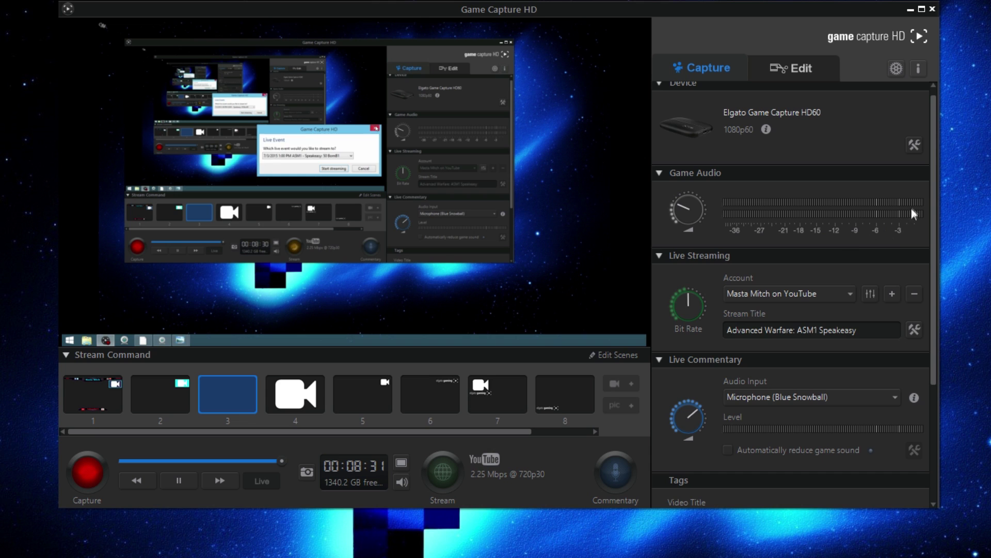
{"action": "left_click_drag", "start_coordinate": [934, 175], "coordinate": [945, 111]}
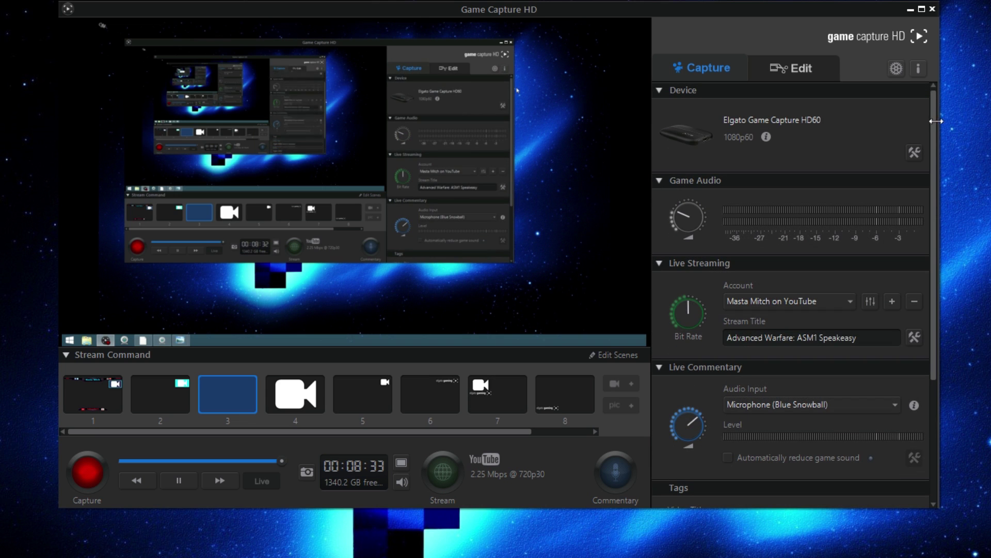
{"action": "left_click", "coordinate": [896, 67]}
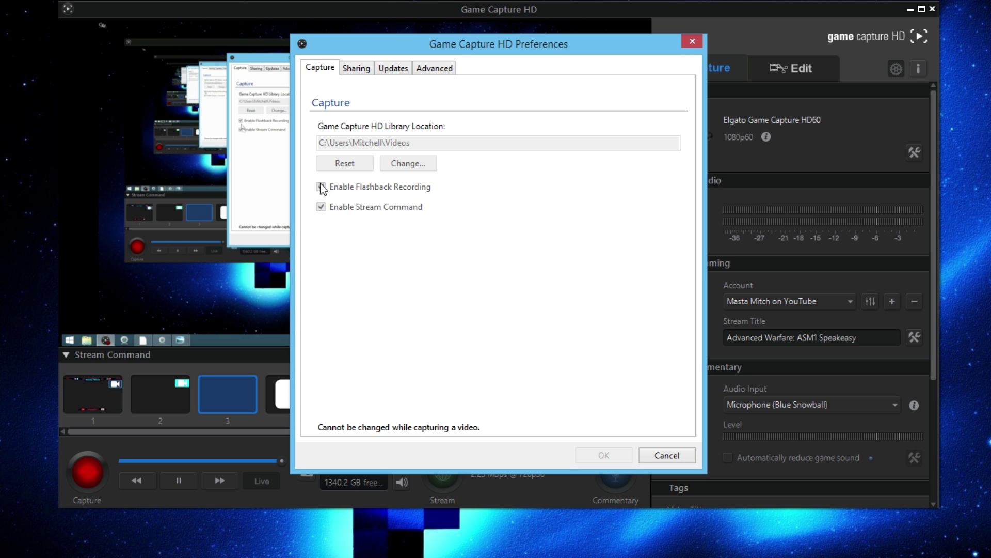
{"action": "left_click", "coordinate": [691, 42]}
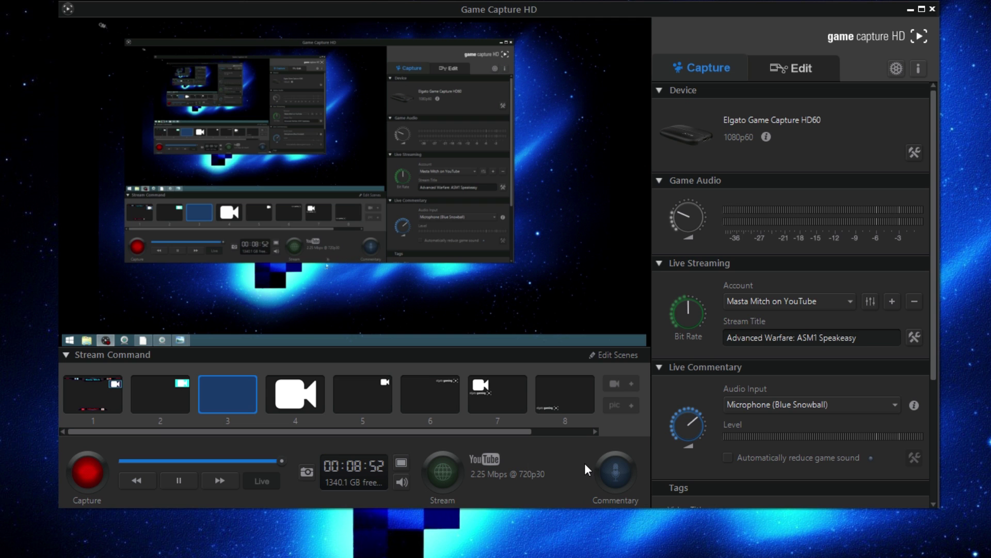
- Switch the stream to scene 1 with the channel banner overlay
{"action": "scroll", "coordinate": [813, 203], "scroll_direction": "down", "scroll_amount": 5}
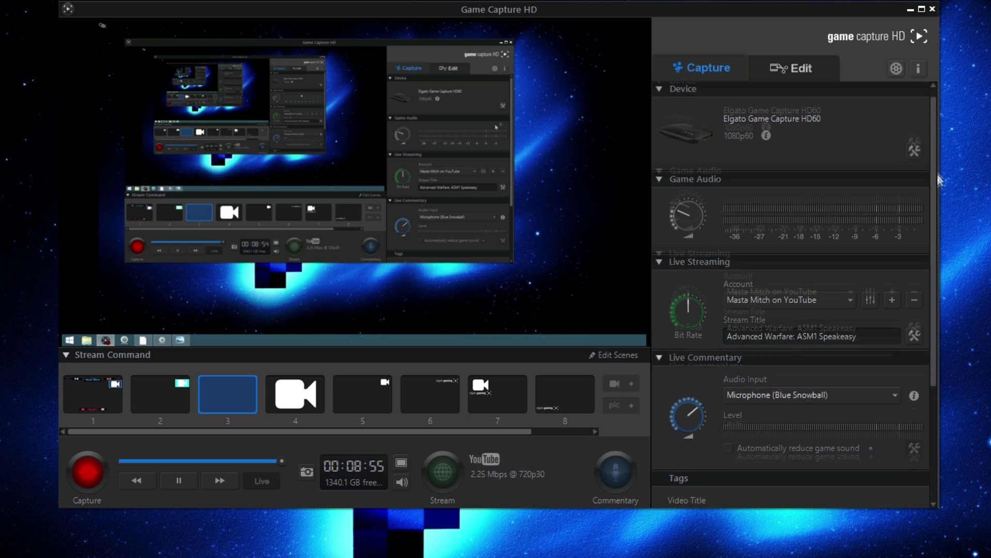
{"action": "scroll", "coordinate": [813, 202], "scroll_direction": "up", "scroll_amount": 5}
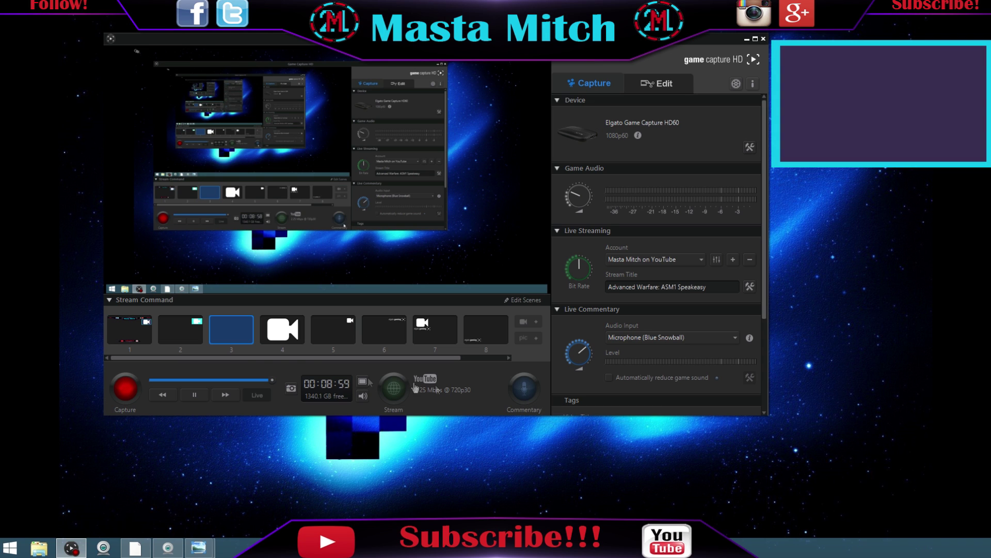
{"action": "left_click", "coordinate": [141, 337]}
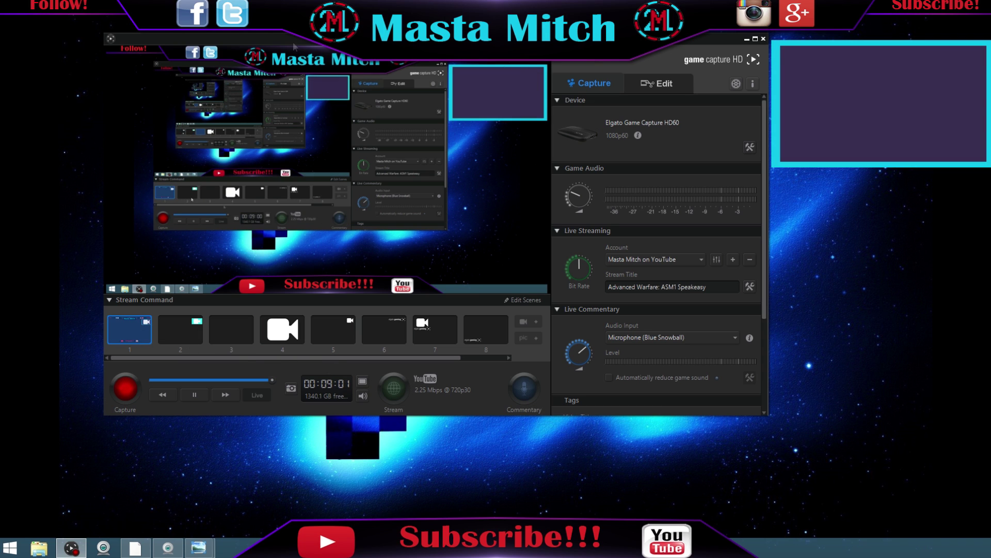